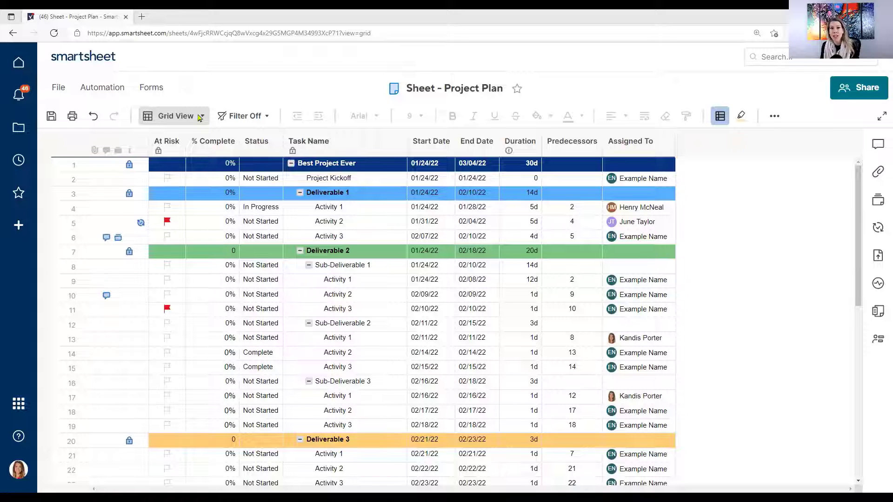
# Switch the project plan sheet to Gantt View and open its project settings.
pyautogui.click(200, 116)
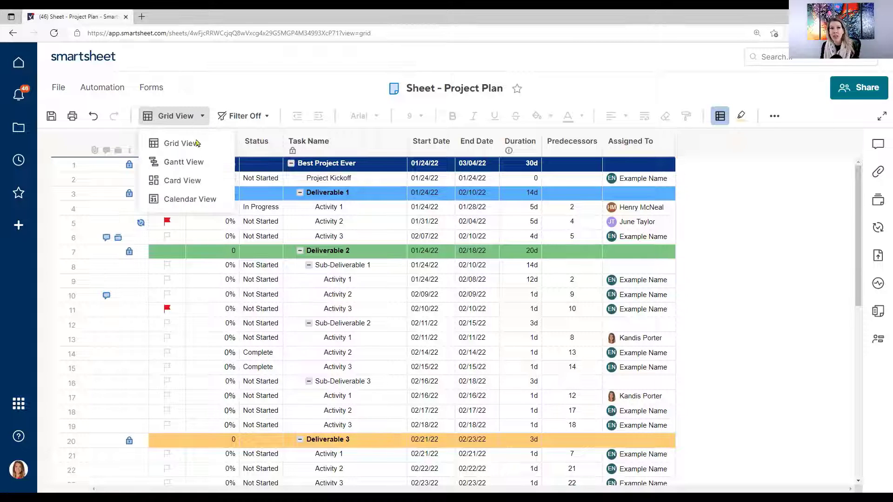
pyautogui.click(198, 164)
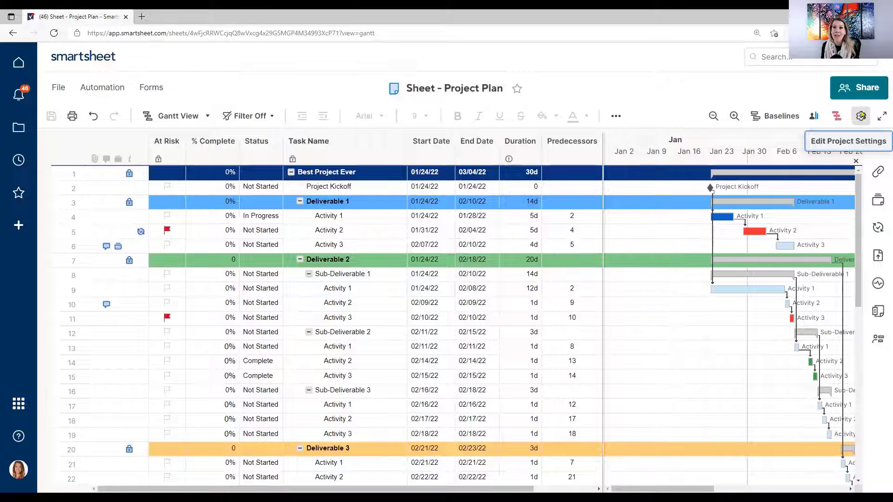
pyautogui.click(861, 115)
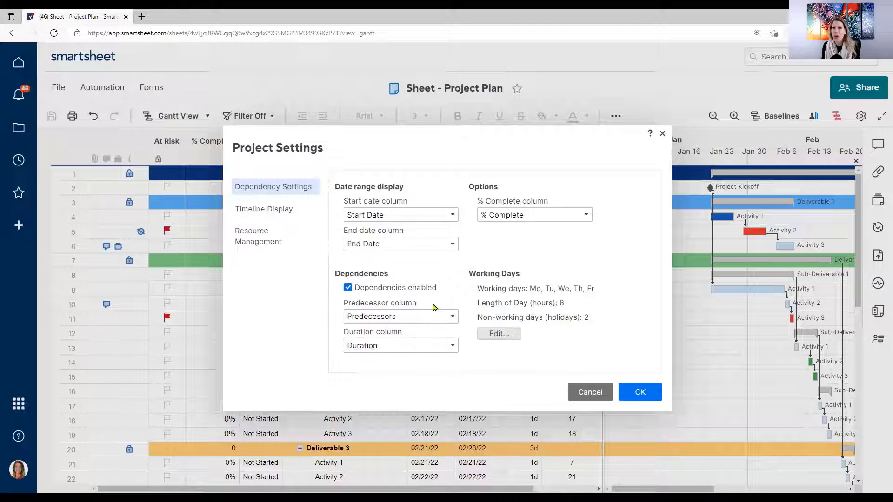
# Choose Predecessors as the predecessor column and Duration as the duration column in the dependency settings.
pyautogui.click(453, 317)
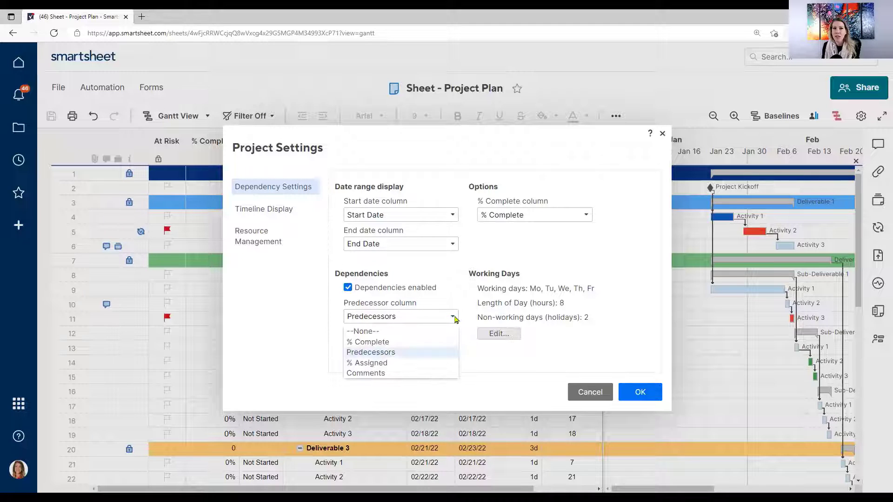
pyautogui.click(447, 354)
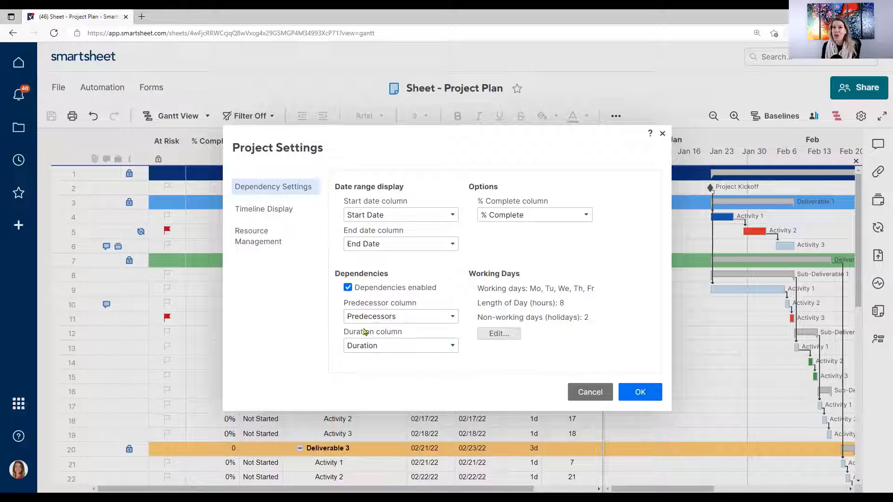
pyautogui.click(452, 346)
pyautogui.click(445, 381)
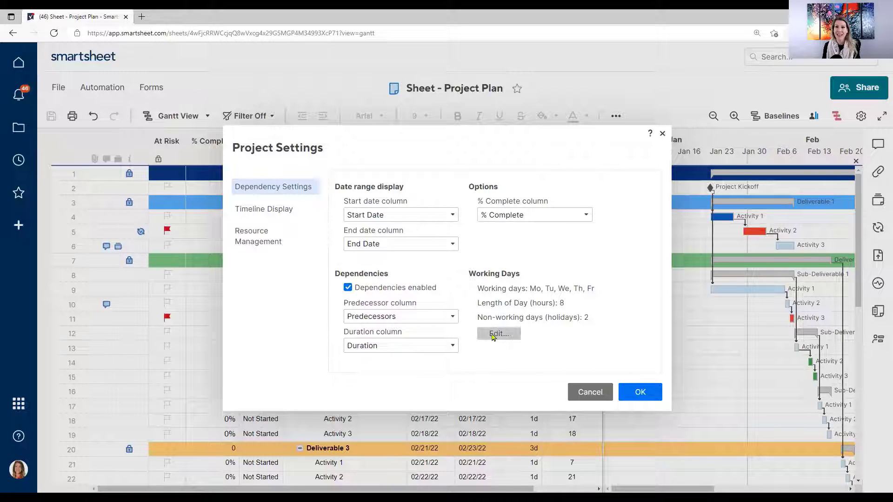
# Review the working days, day length and non-working days, and accept the project settings.
pyautogui.click(493, 335)
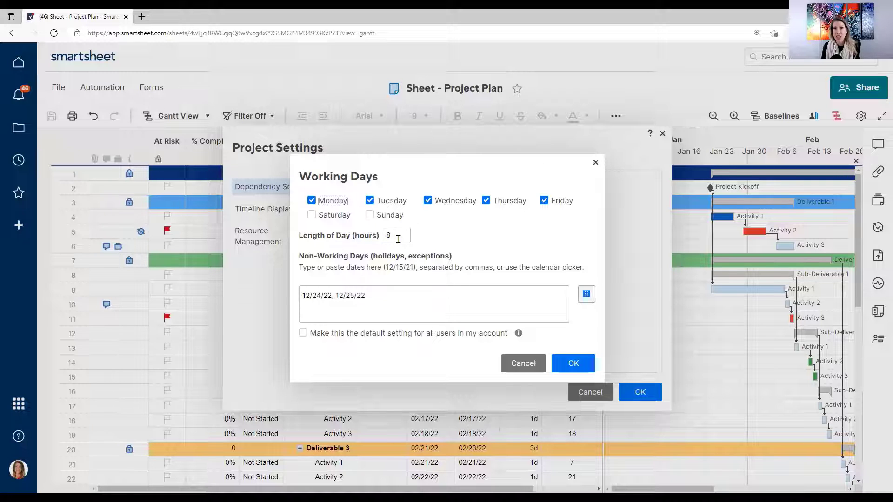
pyautogui.click(437, 303)
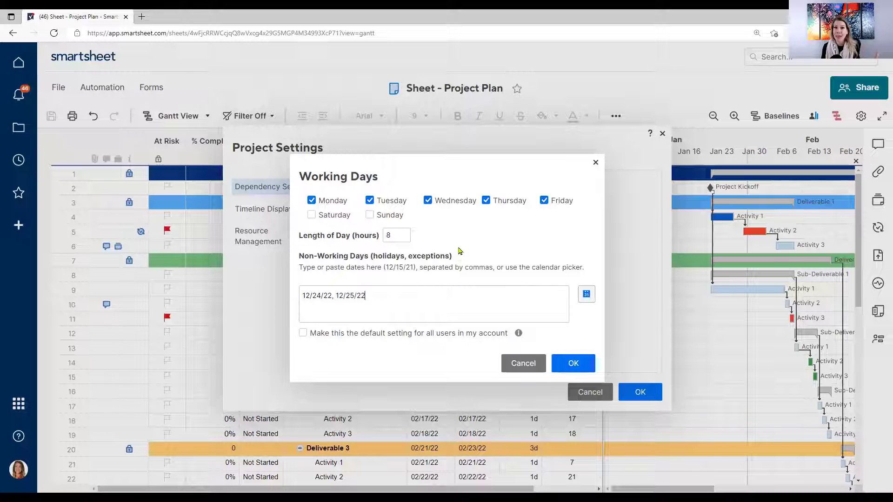
pyautogui.click(571, 366)
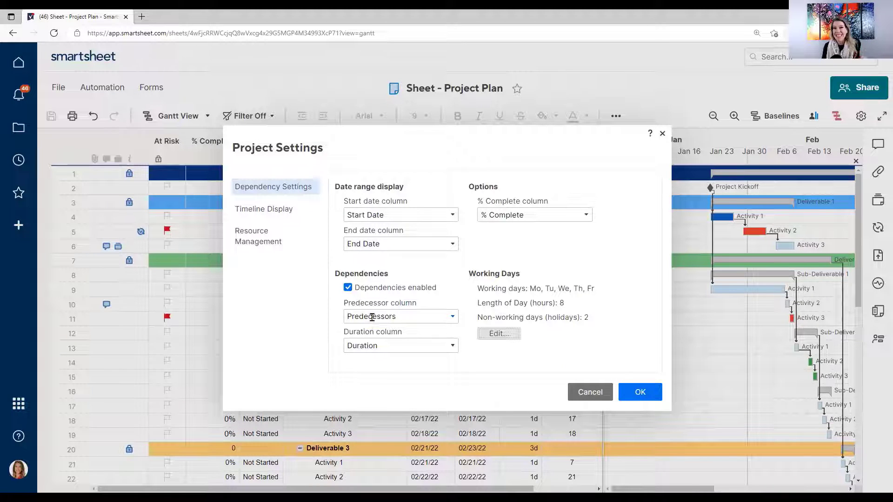
pyautogui.click(640, 393)
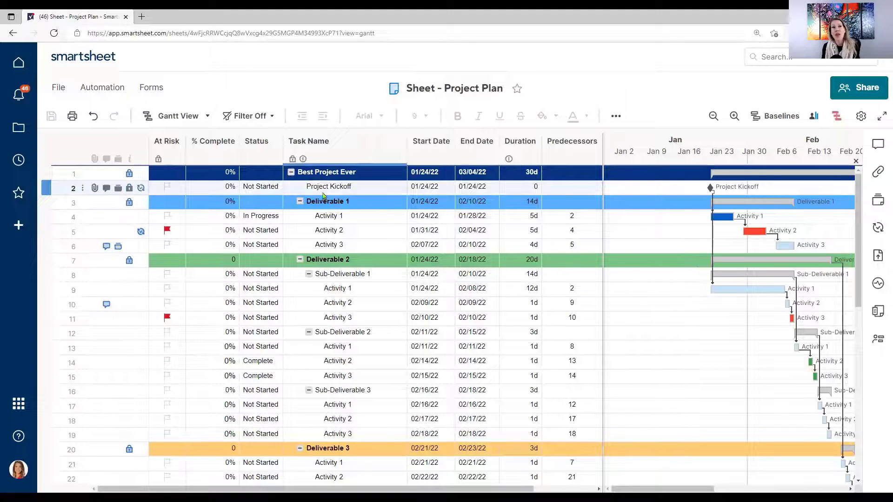
# Collapse and re-expand the activities grouped under Deliverable 1.
pyautogui.click(42, 186)
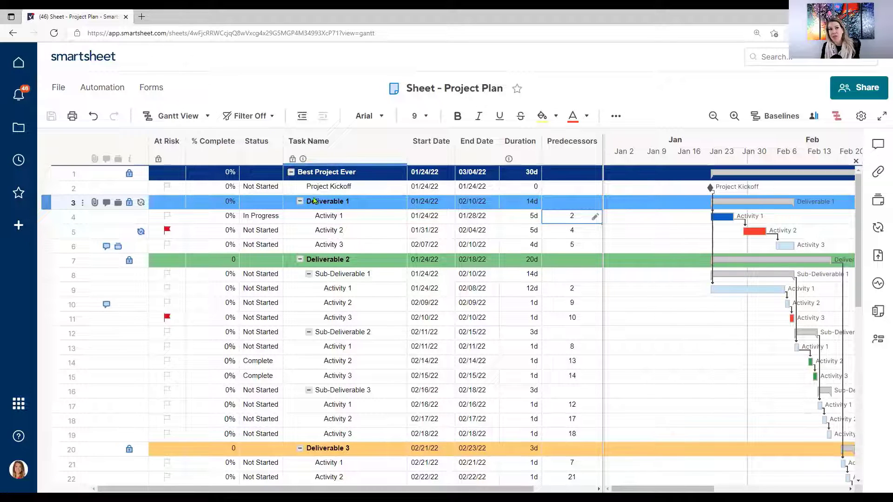
pyautogui.click(300, 203)
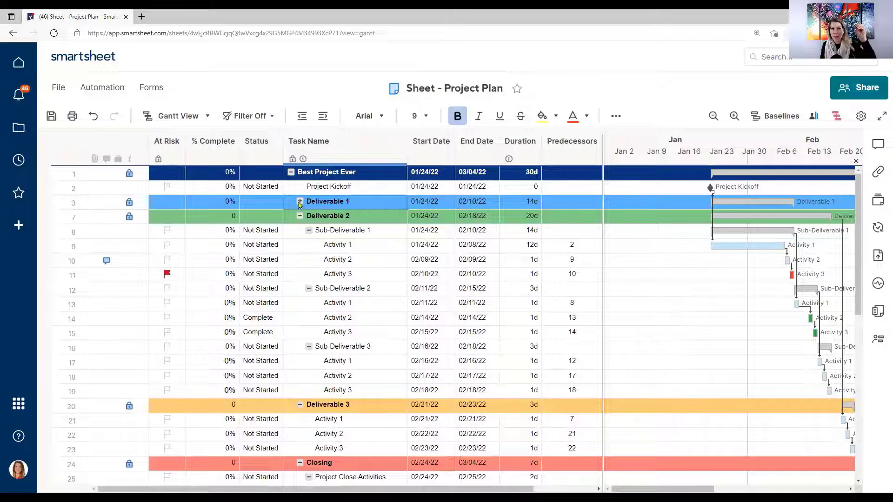
pyautogui.click(300, 202)
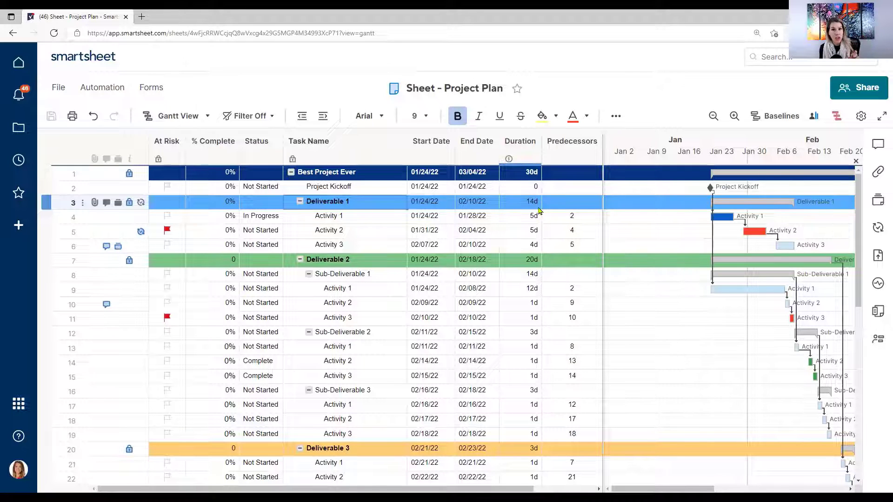
# Change the type of the Project Kickoff predecessor of Activity 1 in row 4 to Start-to-Start (SS).
pyautogui.click(557, 219)
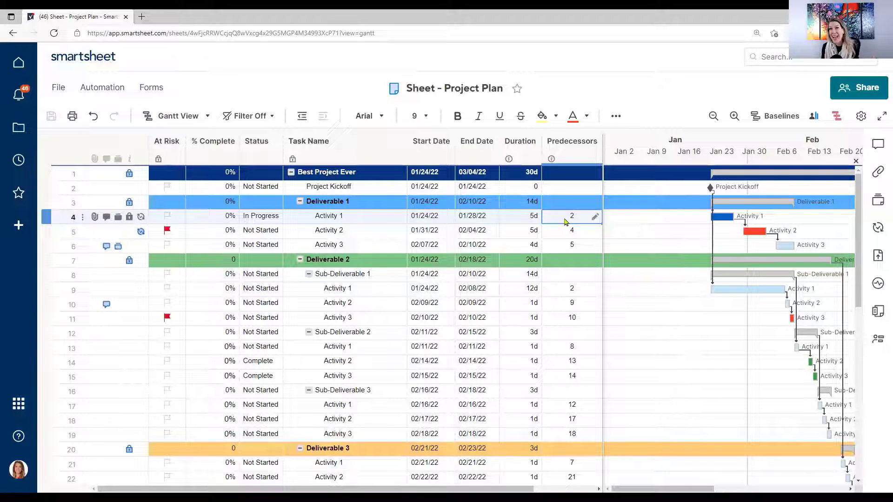
pyautogui.click(595, 217)
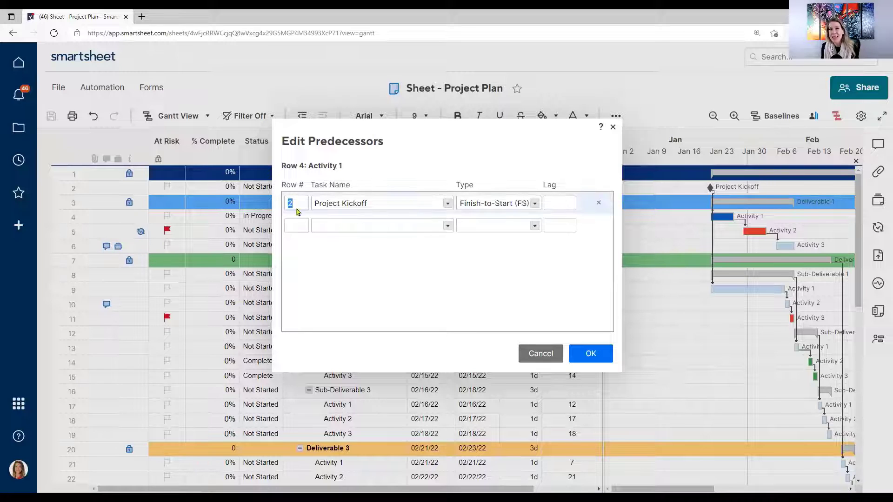
pyautogui.click(535, 204)
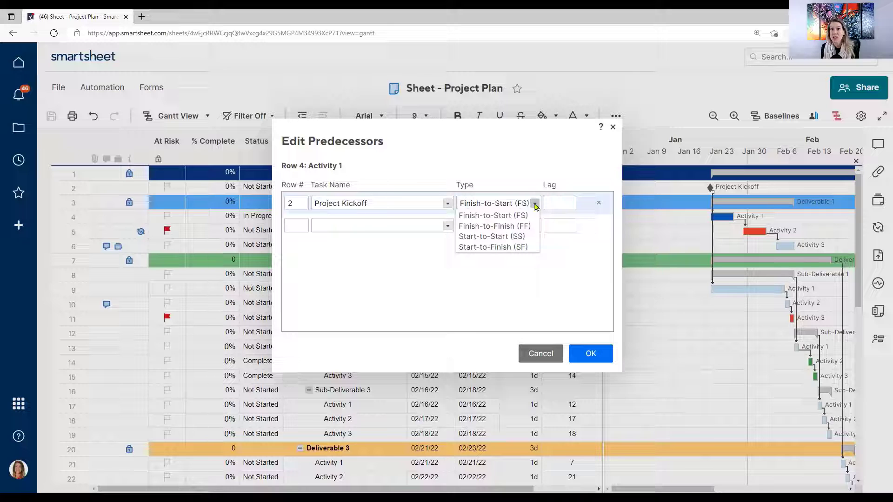
pyautogui.click(522, 238)
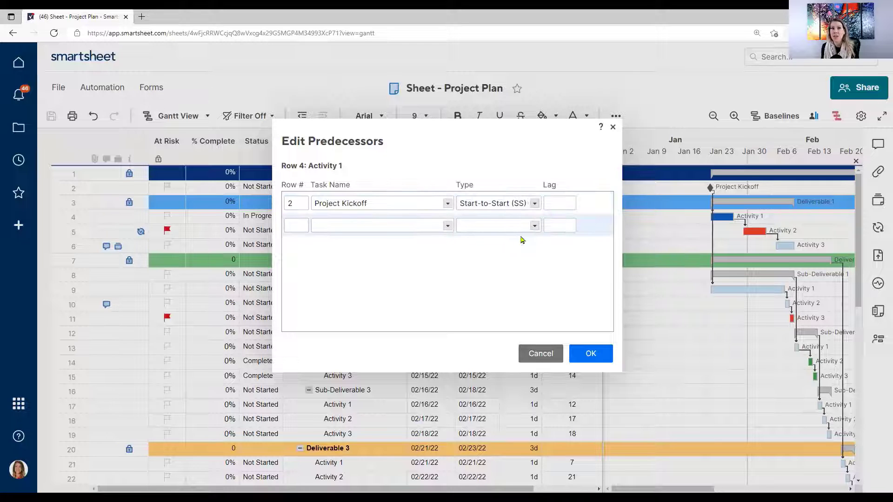
pyautogui.click(590, 354)
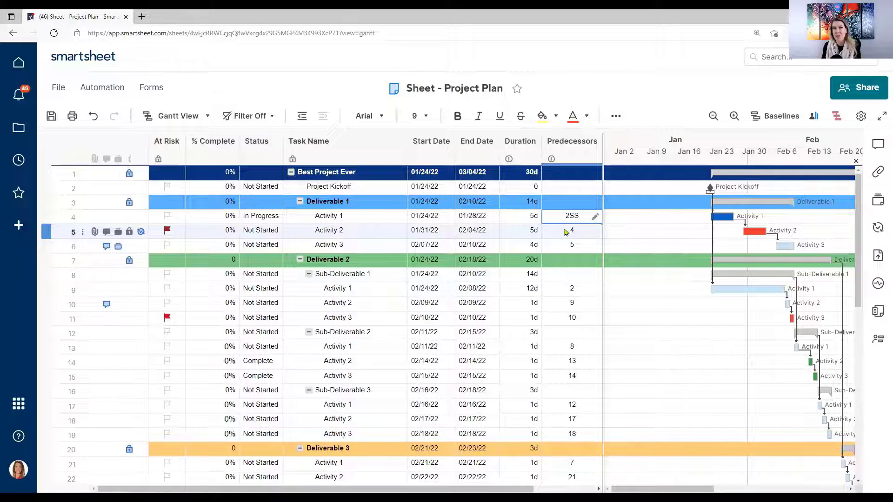
# Add a lag of 5 to the Activity 1 predecessor of Activity 2 in row 5.
pyautogui.click(587, 235)
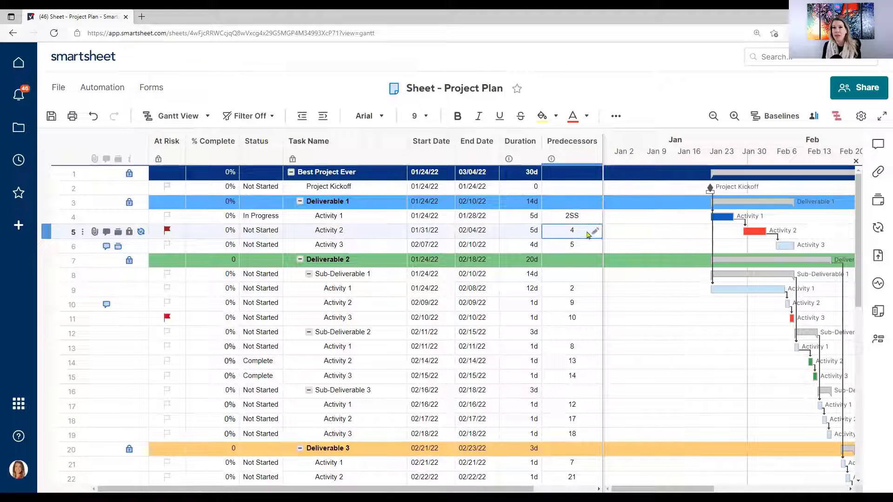
pyautogui.click(595, 232)
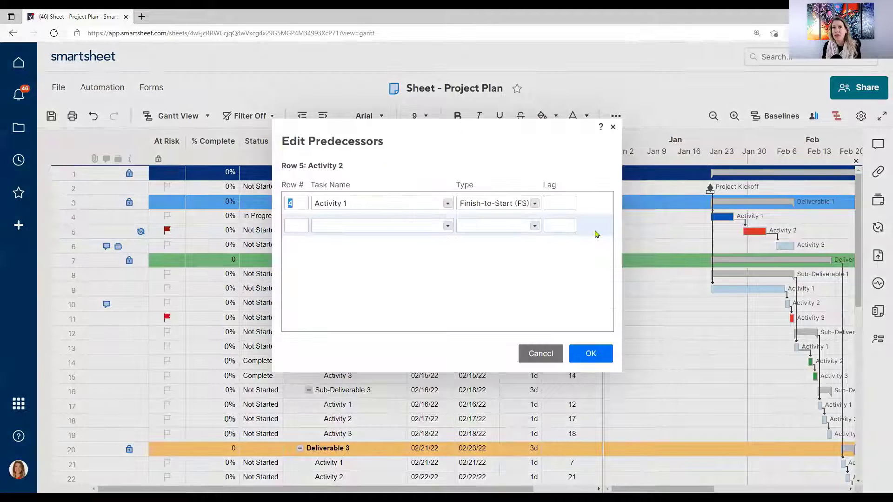
pyautogui.click(562, 200)
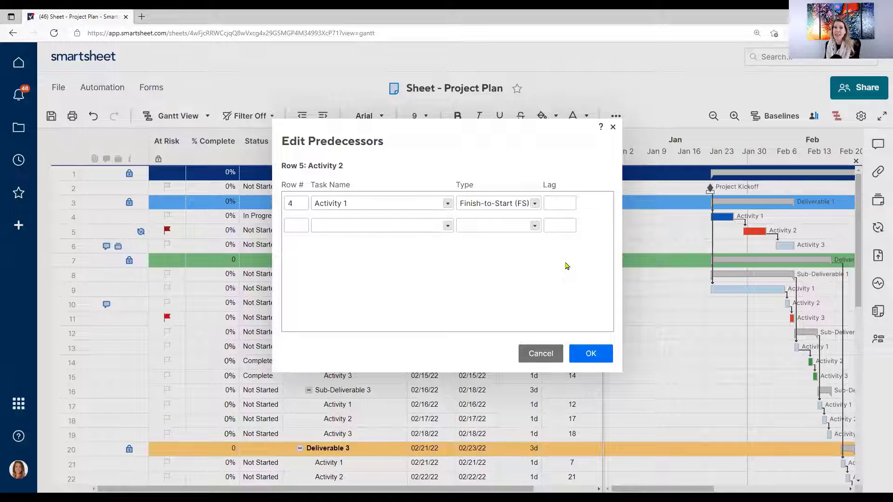
pyautogui.write('5')
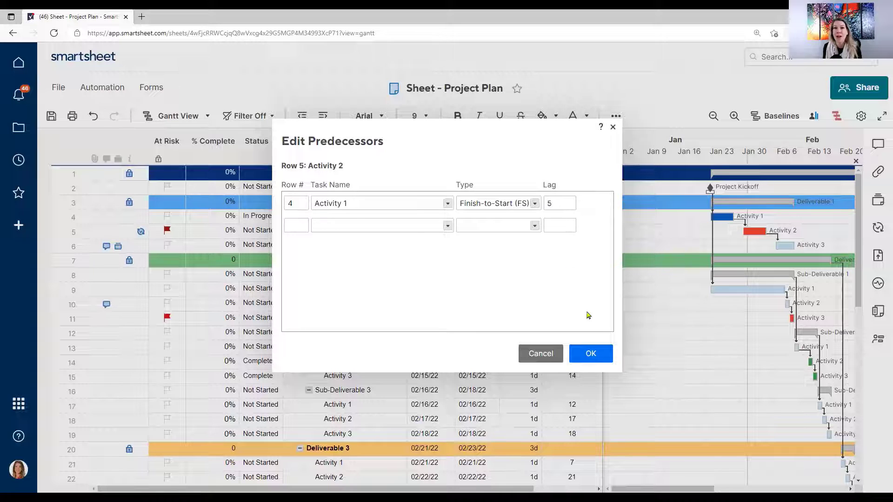
pyautogui.click(588, 354)
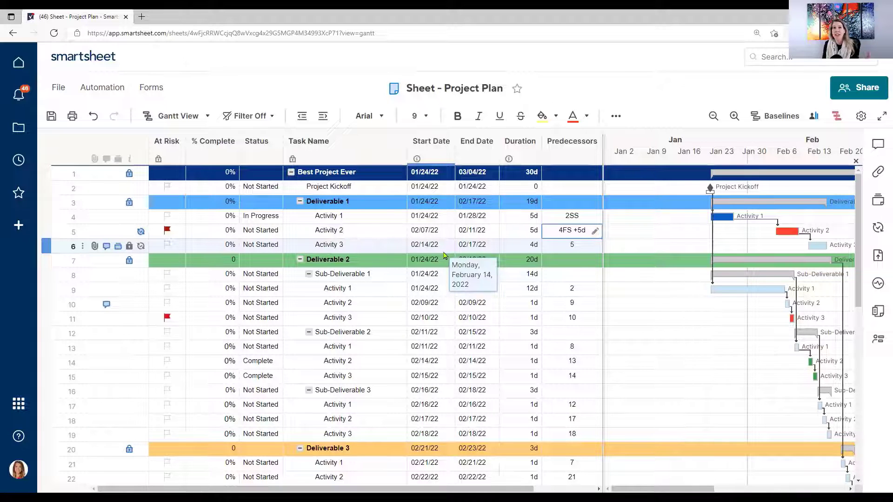
# Try to set the start date of Activity 3 in row 6 to 02/22/22, and cancel the change.
pyautogui.click(425, 245)
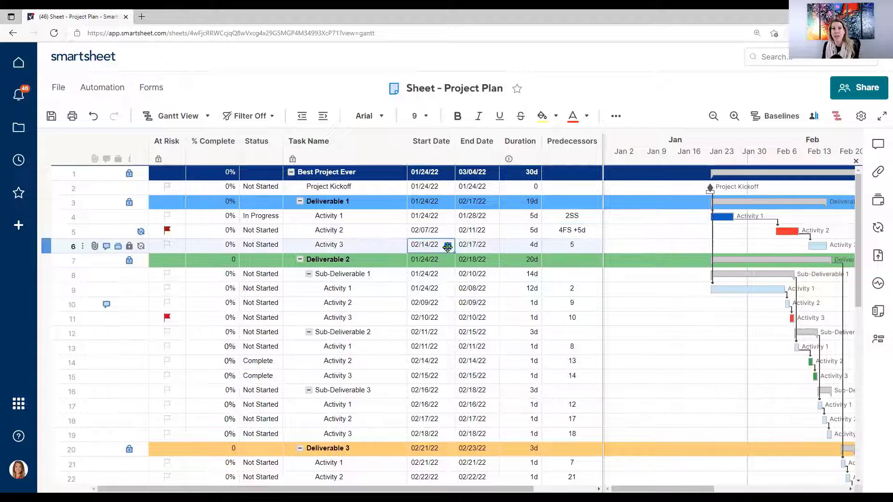
pyautogui.click(447, 246)
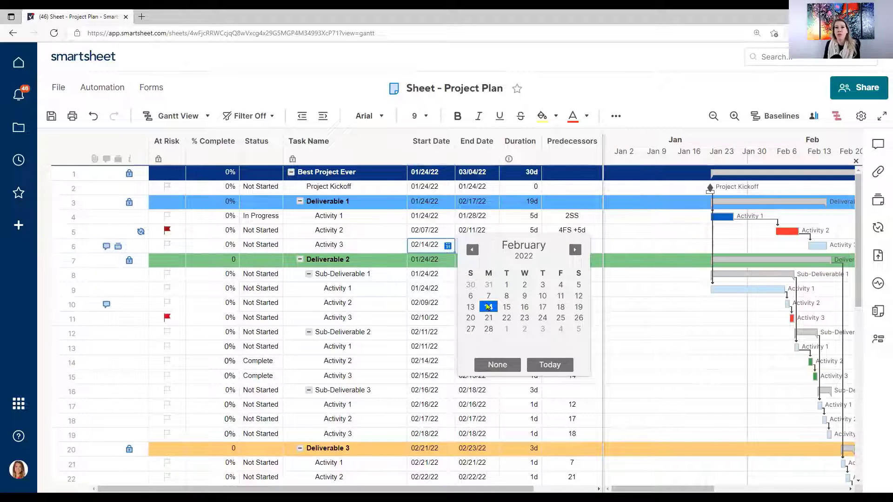
pyautogui.click(507, 318)
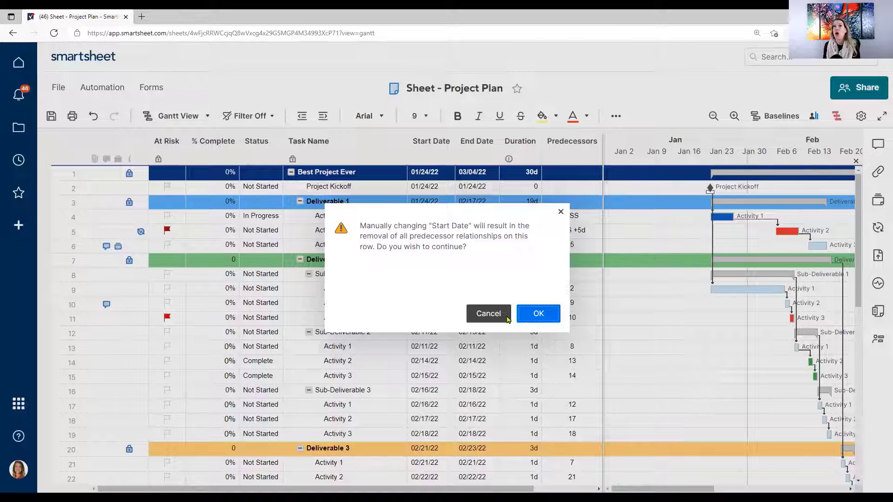
pyautogui.click(499, 320)
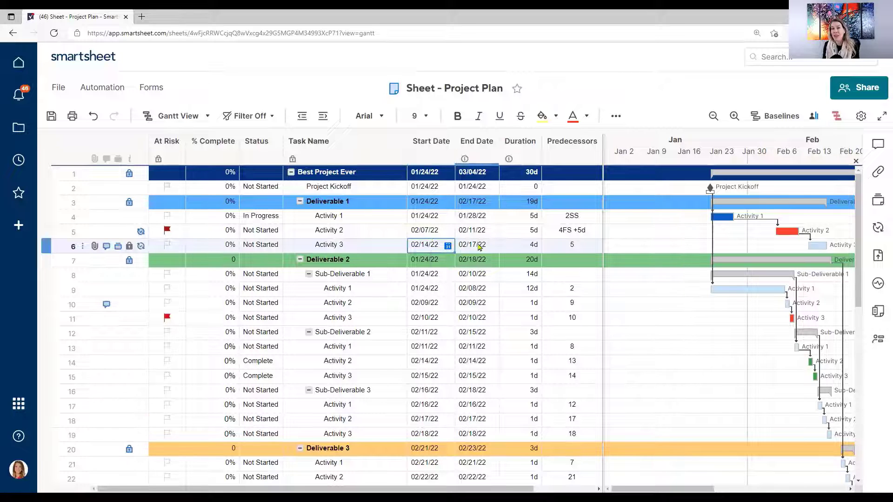
# Set the duration of Activity 3 under Deliverable 1 to 40 days.
pyautogui.click(526, 244)
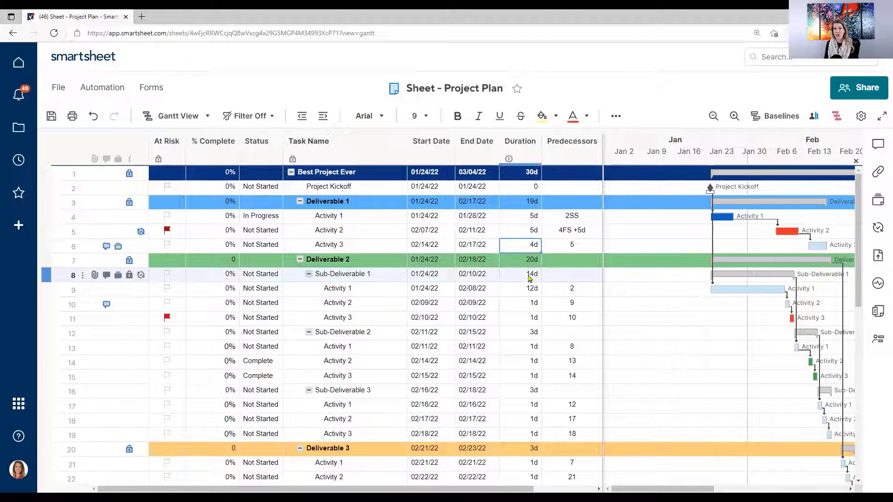
pyautogui.write('40')
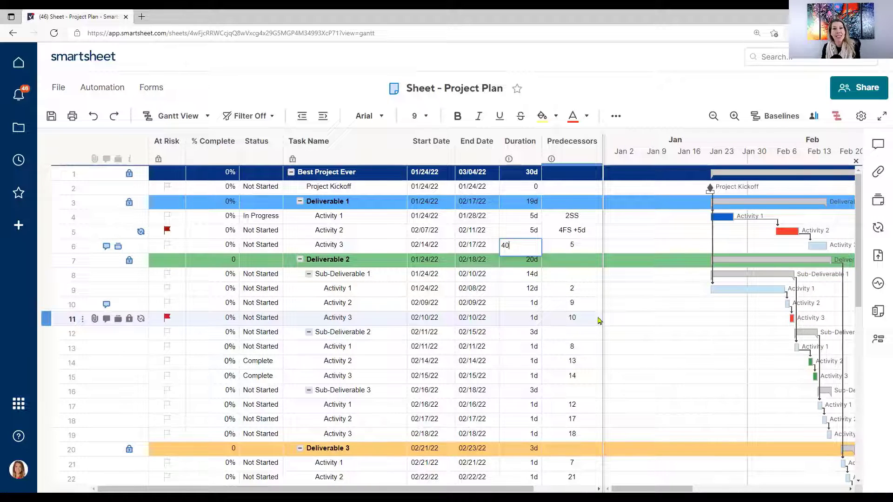
pyautogui.press('Return')
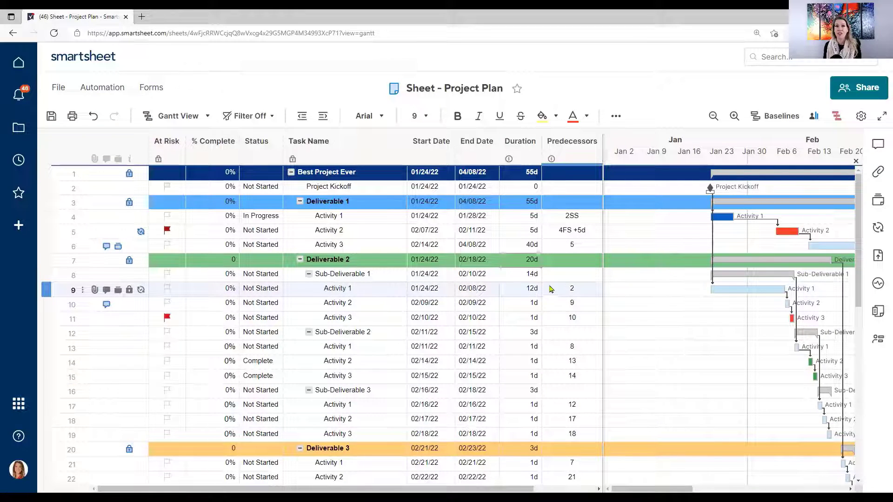
# Set the duration of Activity 1 under Sub-Deliverable 1 to 15 days and save the sheet.
pyautogui.click(517, 290)
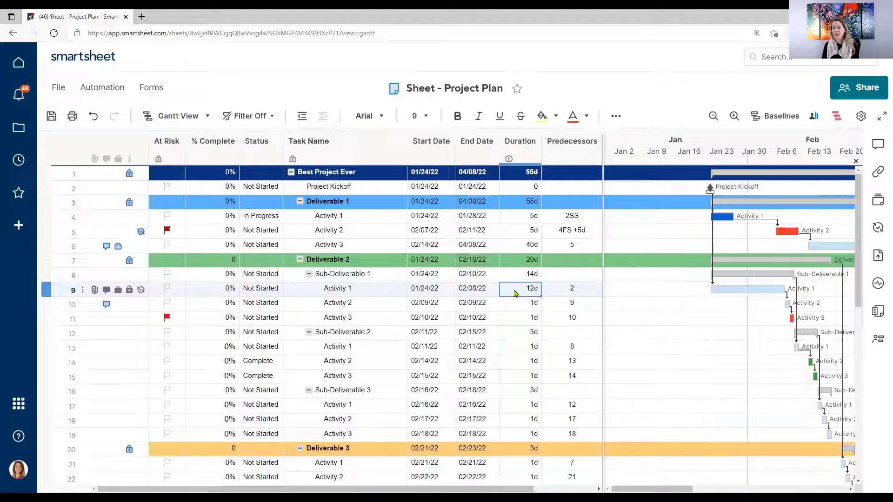
pyautogui.write('15')
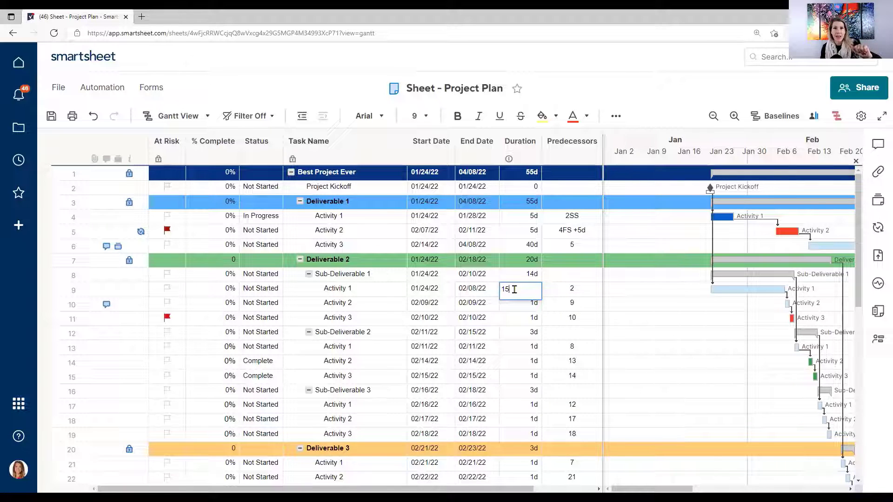
pyautogui.press('Return')
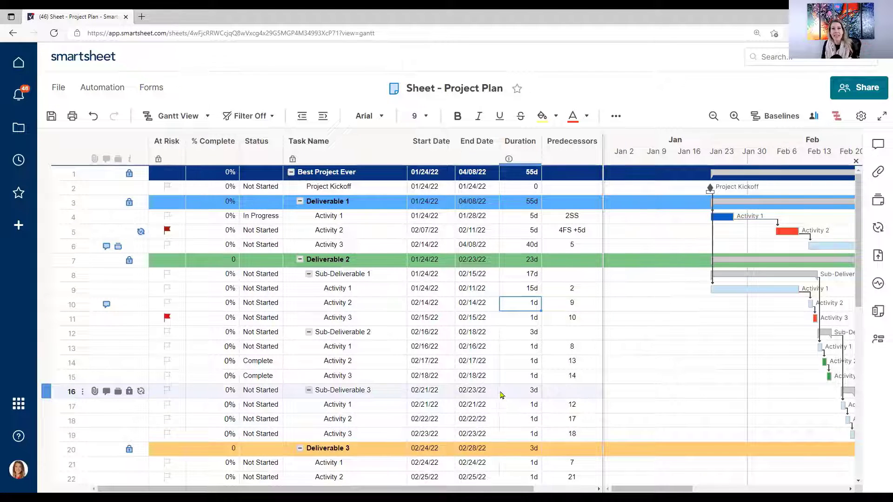
pyautogui.click(52, 117)
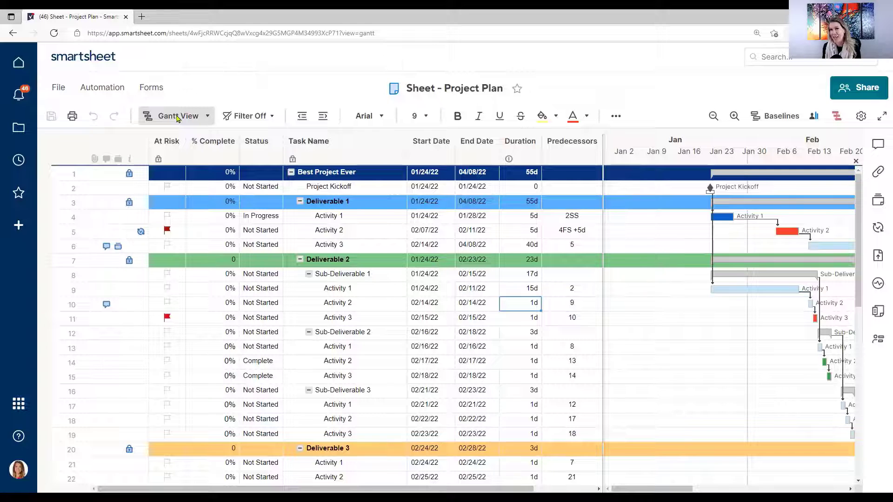
# Set the project baseline with it shown in the Gantt chart, and display the sheet in Grid View with the Variance column selected.
pyautogui.click(778, 119)
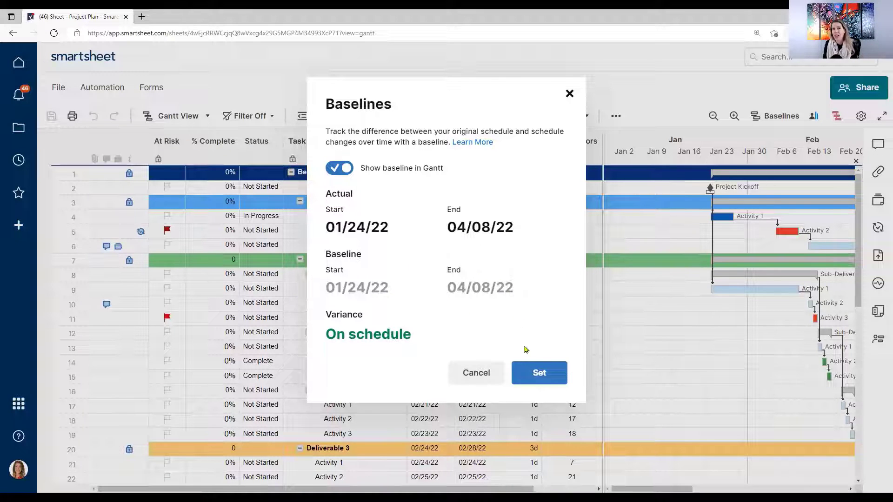
pyautogui.click(540, 375)
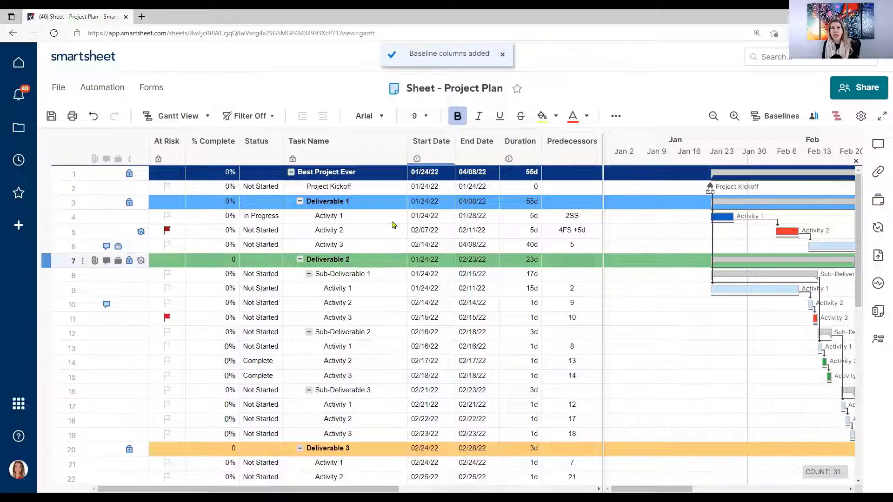
pyautogui.click(194, 121)
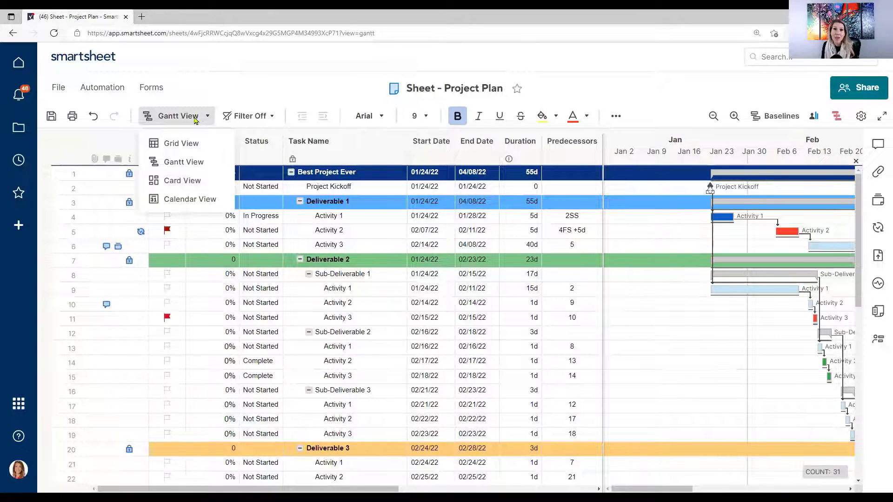
pyautogui.click(188, 145)
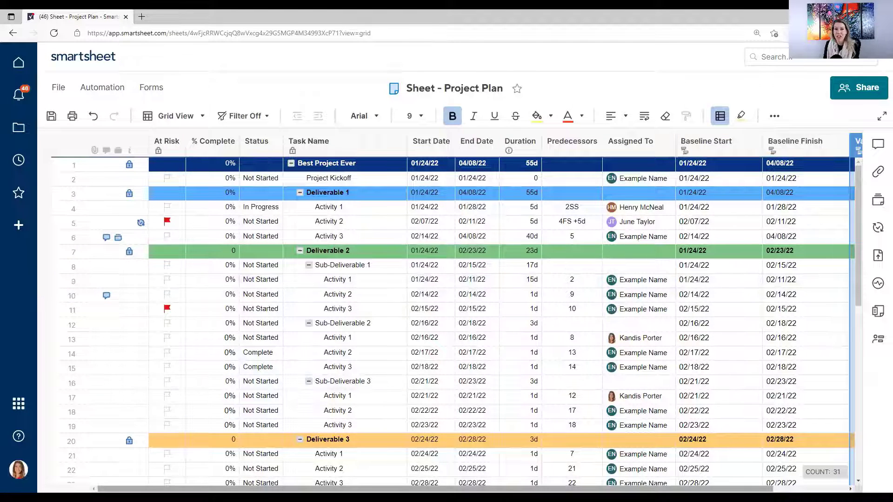
pyautogui.click(857, 144)
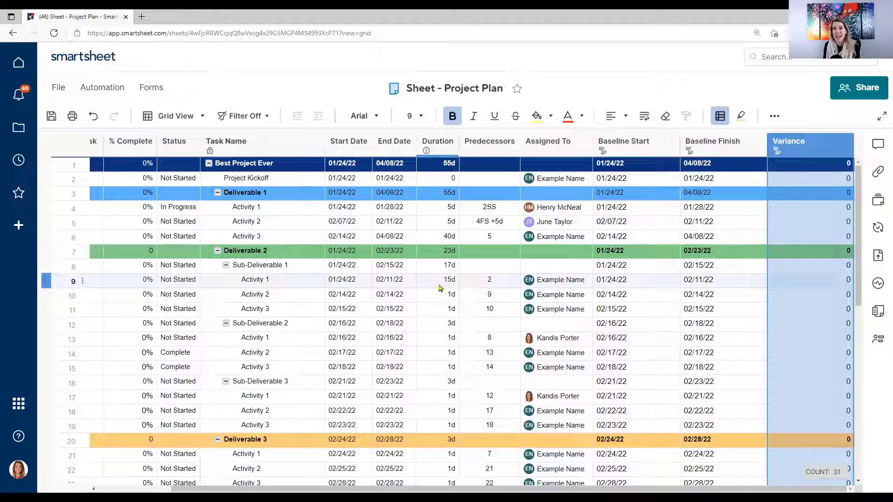
# Set the % Complete of Project Kickoff in row 2 to 100%.
pyautogui.click(124, 181)
pyautogui.write('100')
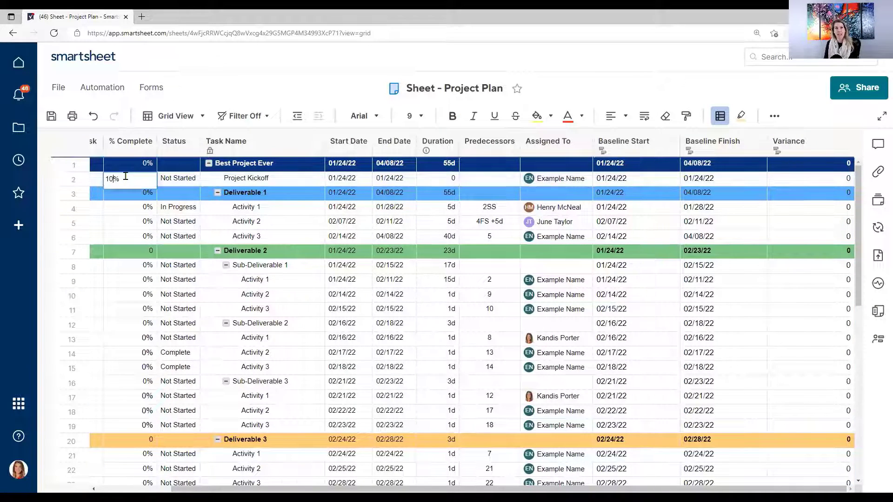
pyautogui.press('Return')
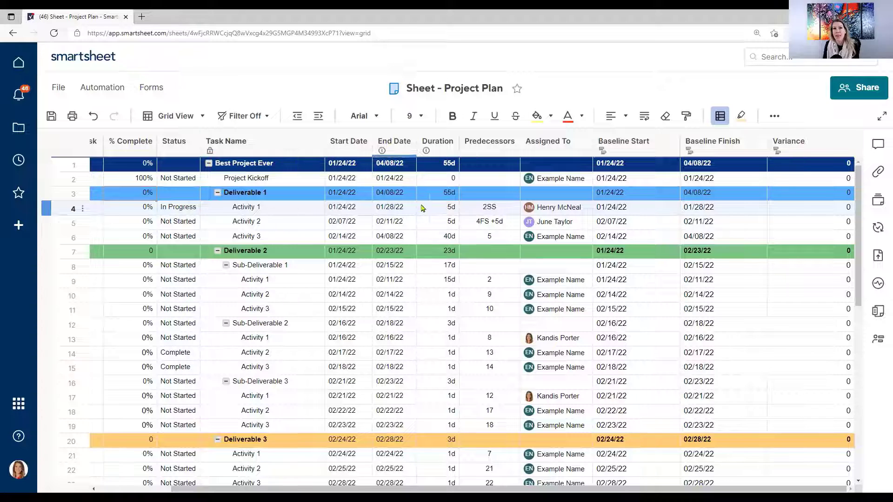
# Set the duration of Activity 1 under Deliverable 1 to 10 days and save the sheet.
pyautogui.click(438, 206)
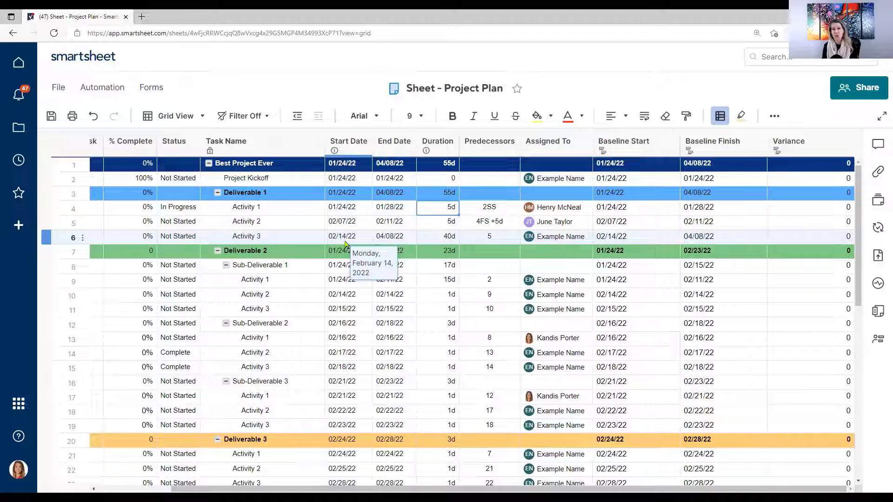
pyautogui.write('10')
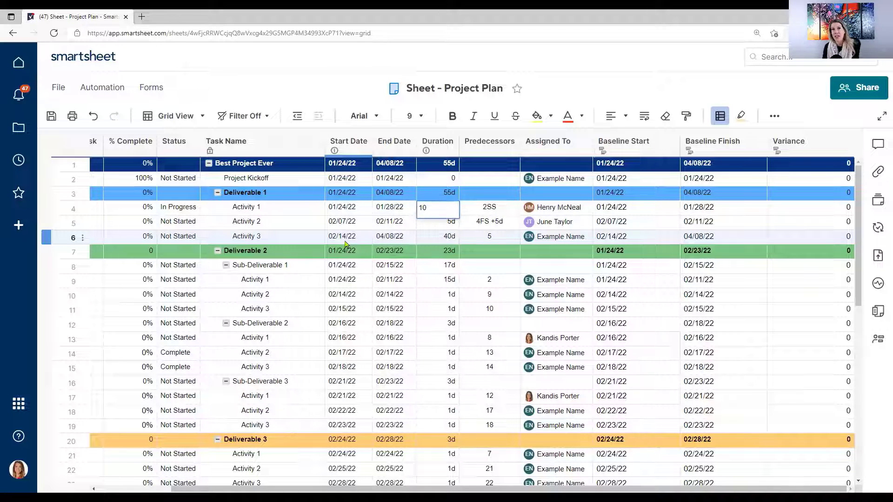
pyautogui.press('Return')
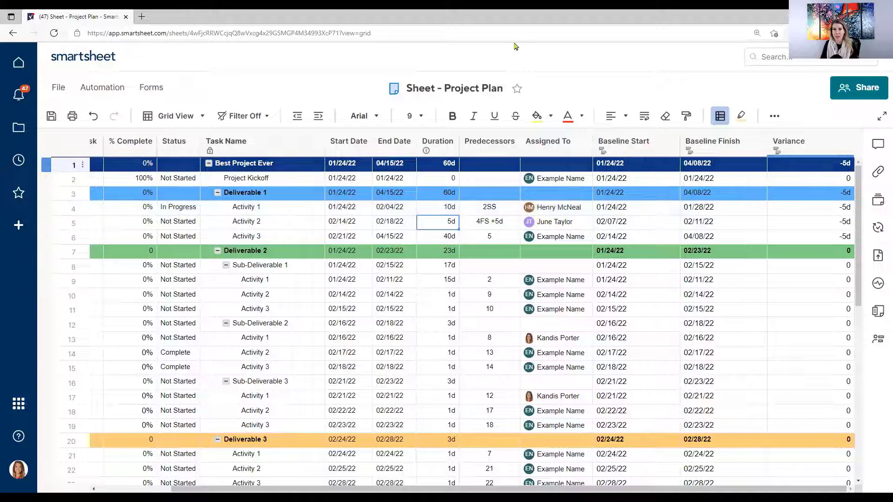
pyautogui.click(51, 118)
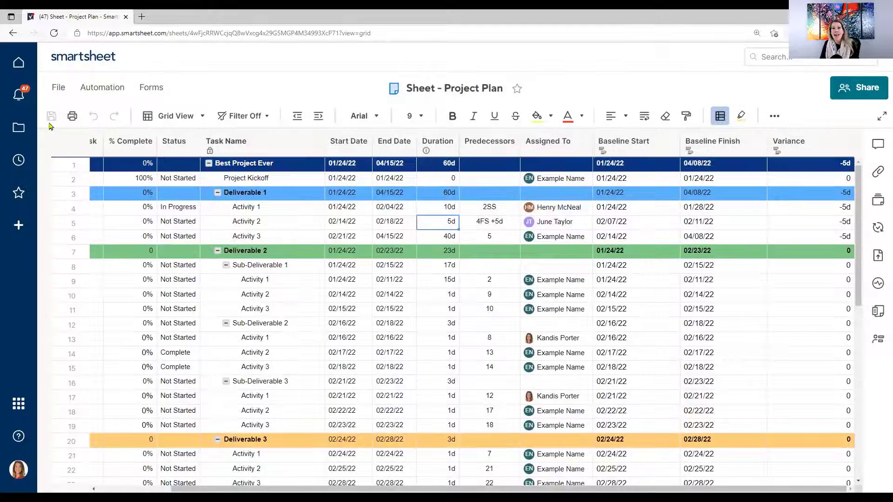
# Return to Gantt View and review the variance between the actual and baseline dates, keeping the baseline.
pyautogui.click(175, 121)
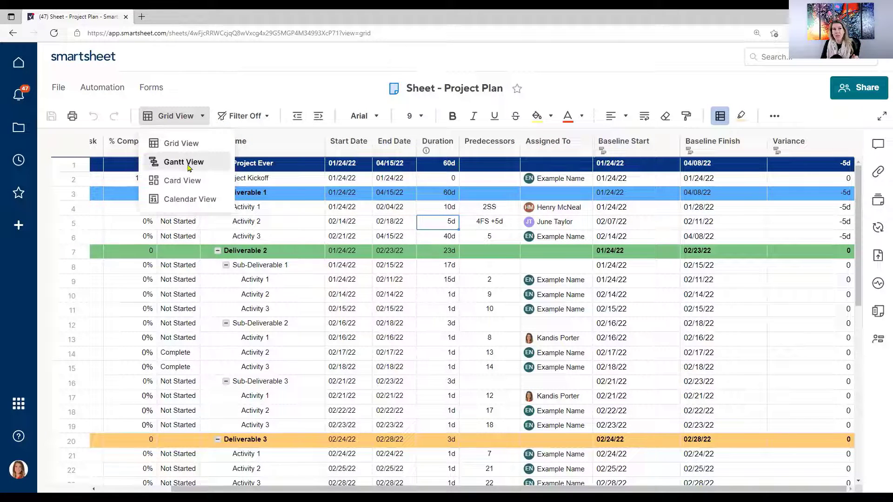
pyautogui.click(186, 163)
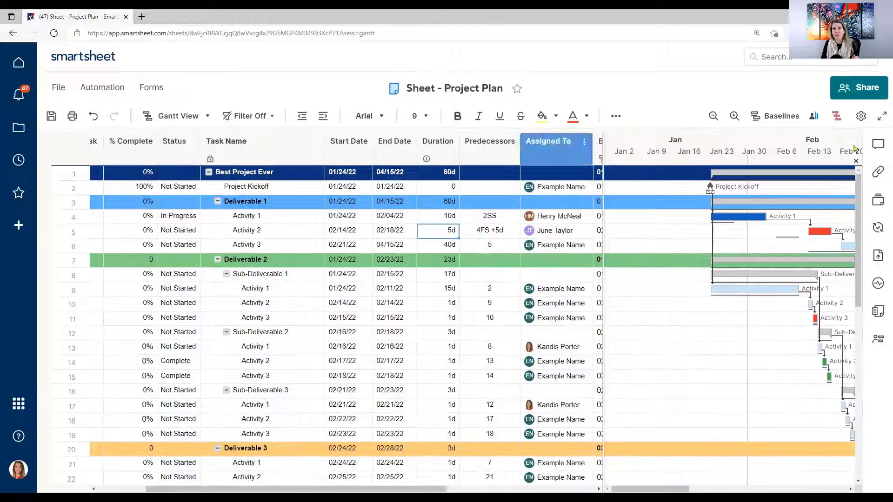
pyautogui.click(776, 116)
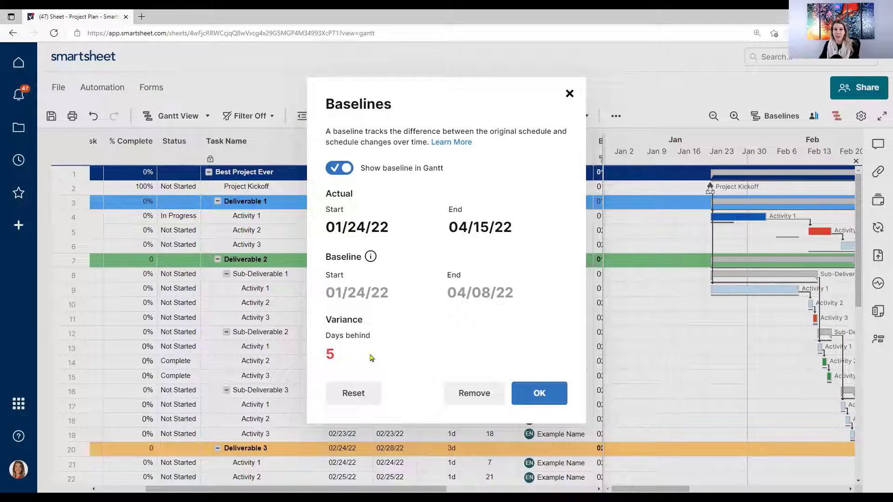
pyautogui.click(541, 399)
# Widen the Gantt chart area up to the Duration column and show the critical path.
pyautogui.moveTo(472, 178); pyautogui.dragTo(451, 179)
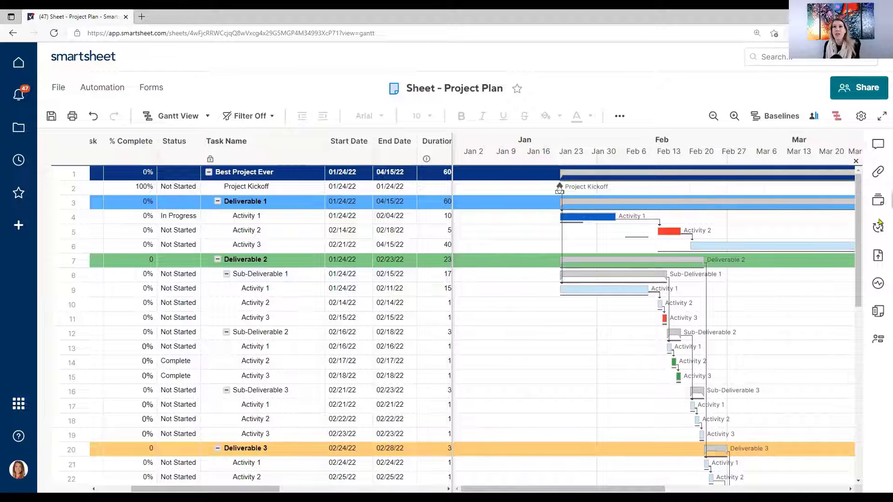
pyautogui.click(835, 116)
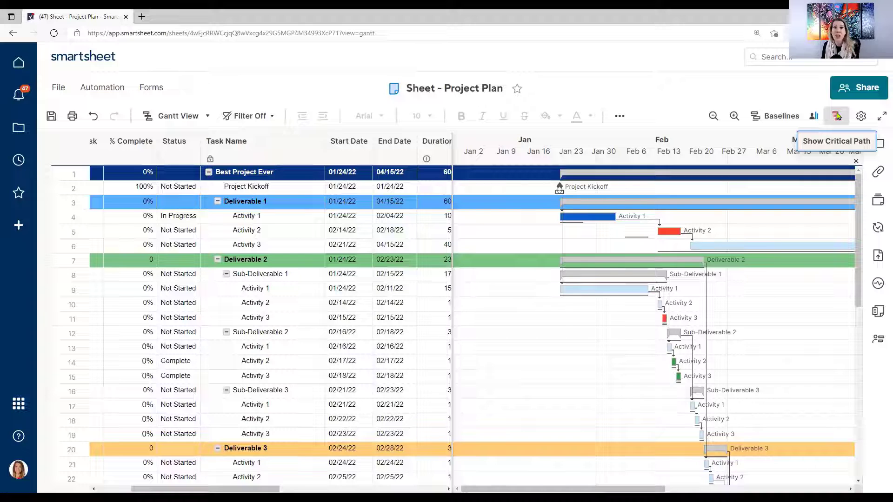
pyautogui.click(836, 116)
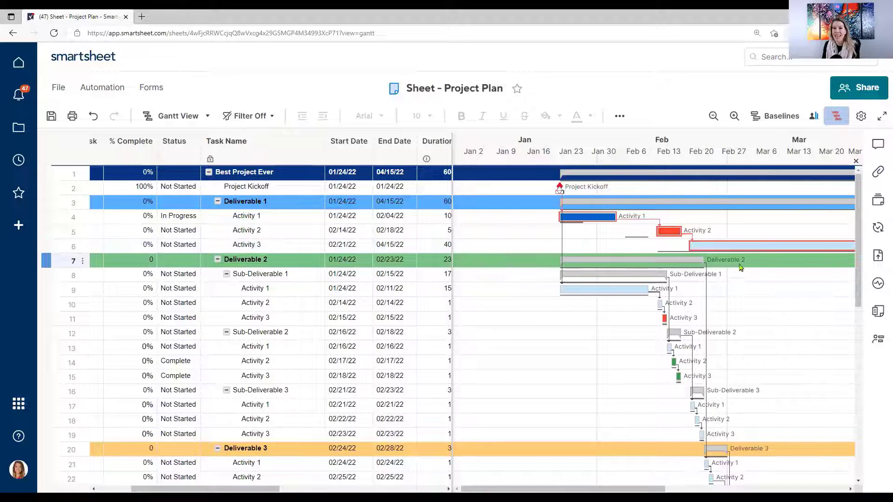
pyautogui.moveTo(600, 488); pyautogui.dragTo(608, 489)
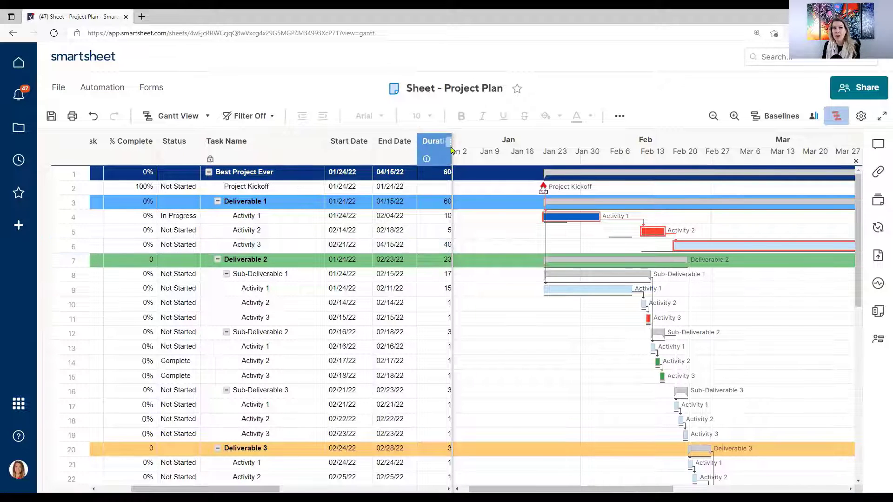
pyautogui.moveTo(468, 154); pyautogui.dragTo(469, 155)
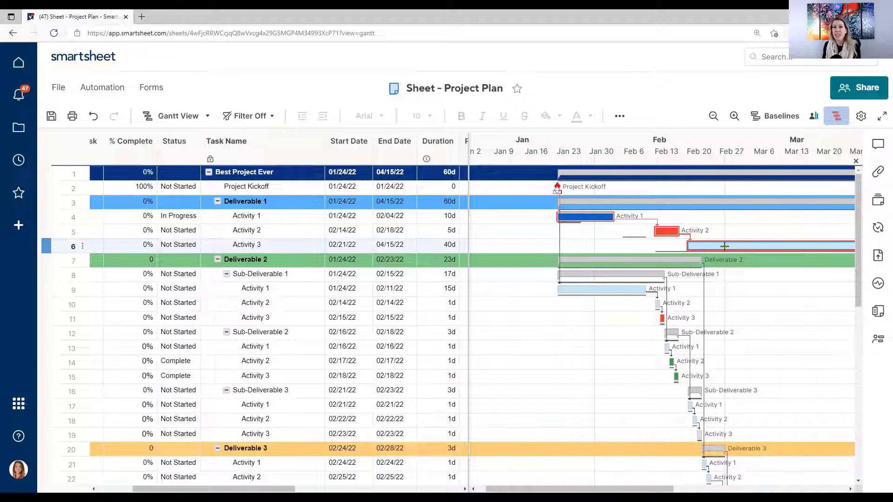
# Examine which tasks lie on the critical path, from Deliverable 1 down to the Closing section of the Gantt chart.
pyautogui.moveTo(579, 489); pyautogui.dragTo(628, 489)
pyautogui.scroll(-2, 702, 329)
pyautogui.scroll(-2, 702, 328)
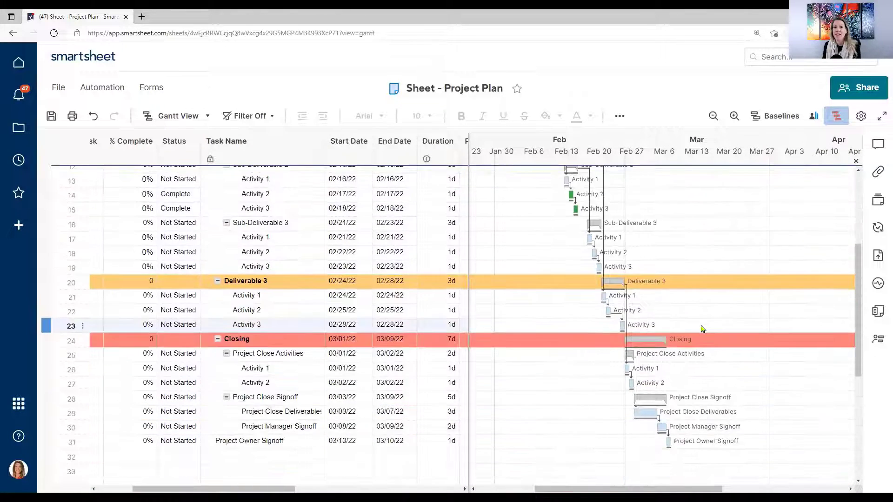
pyautogui.scroll(3, 702, 329)
pyautogui.scroll(1, 702, 329)
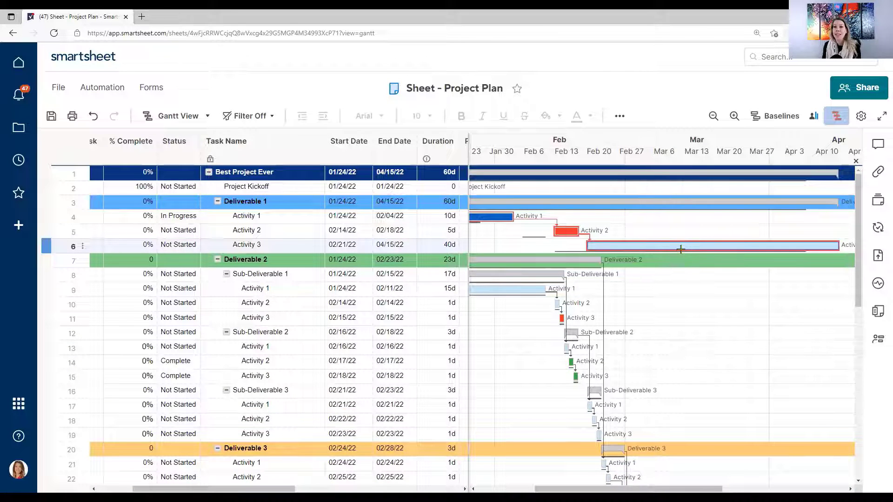
pyautogui.moveTo(660, 489); pyautogui.dragTo(621, 489)
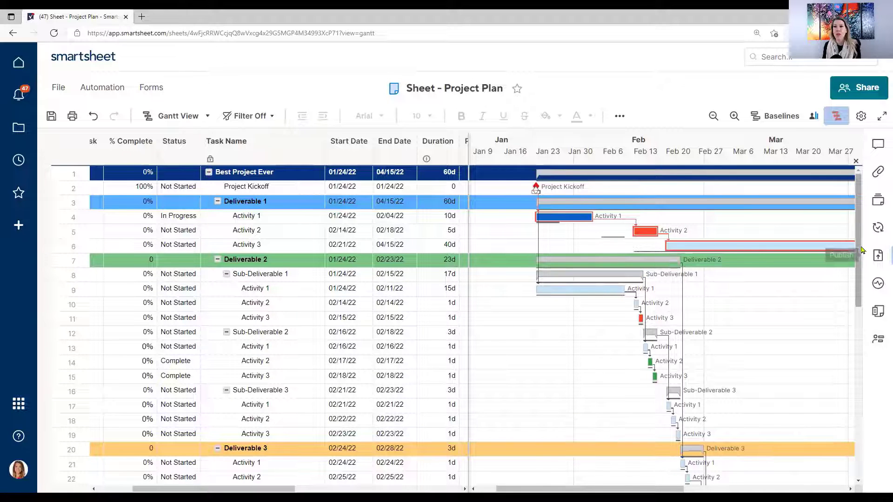
pyautogui.moveTo(858, 251); pyautogui.dragTo(866, 339)
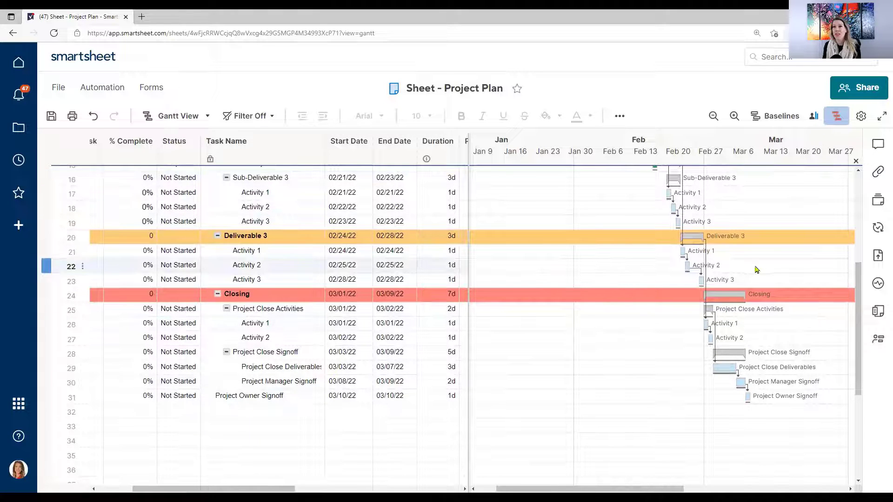
pyautogui.scroll(5, 771, 265)
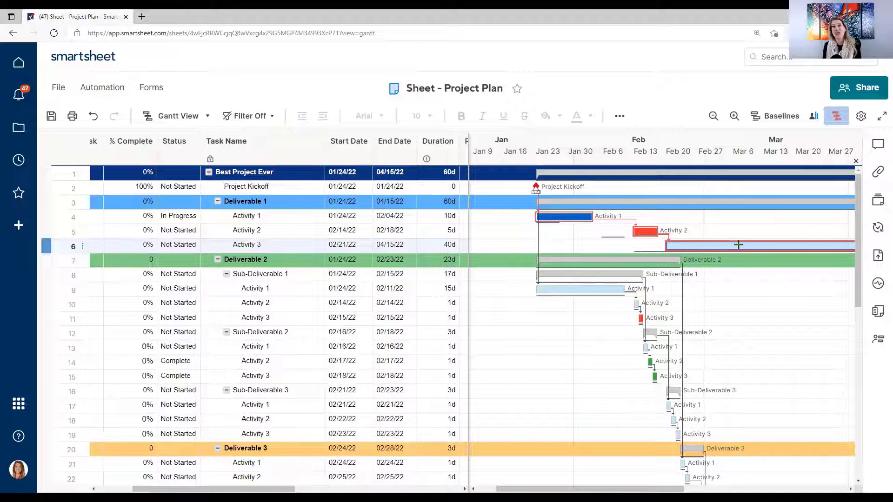
# Set the duration of Activity 3 under Deliverable 1 to 10 days.
pyautogui.click(440, 248)
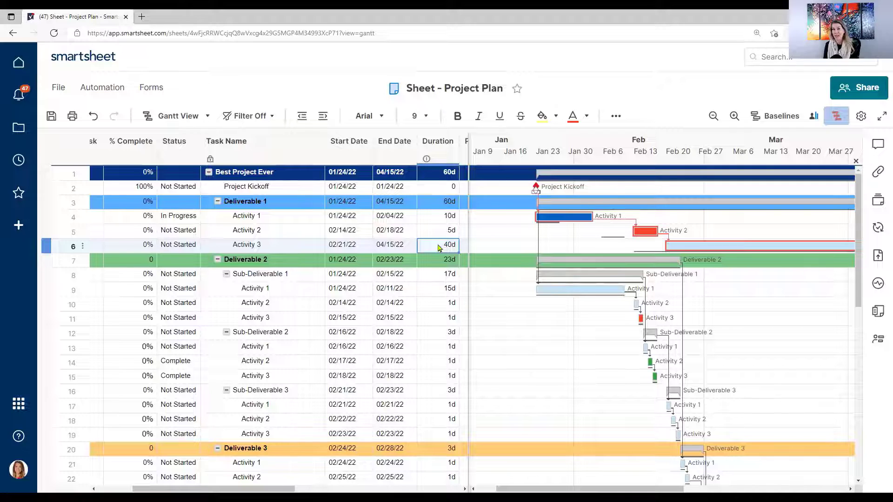
pyautogui.write('10')
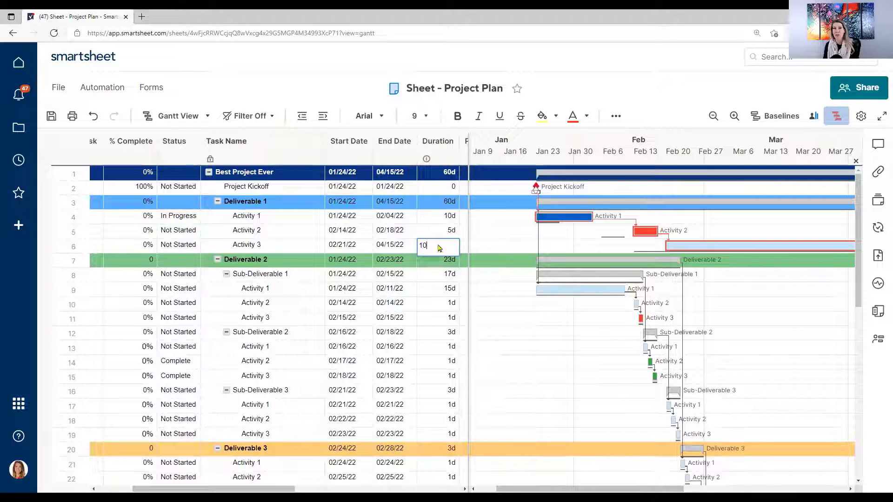
pyautogui.press('Return')
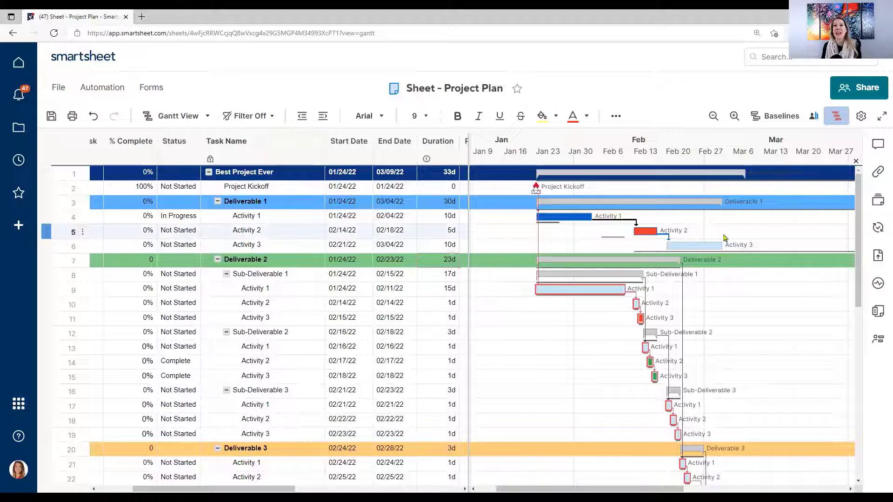
# Examine how the shortened Activity 3 affects the critical path through Deliverable 2, Deliverable 3 and the Closing tasks.
pyautogui.moveTo(576, 489); pyautogui.dragTo(609, 488)
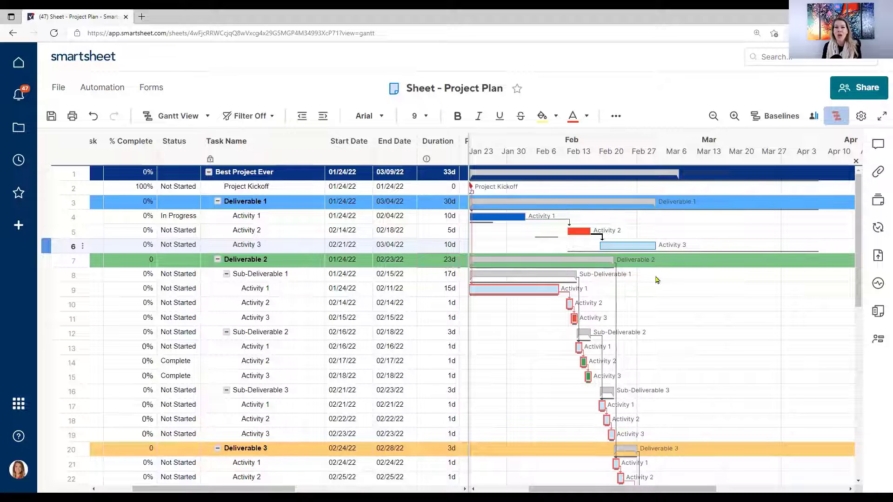
pyautogui.scroll(-2, 675, 293)
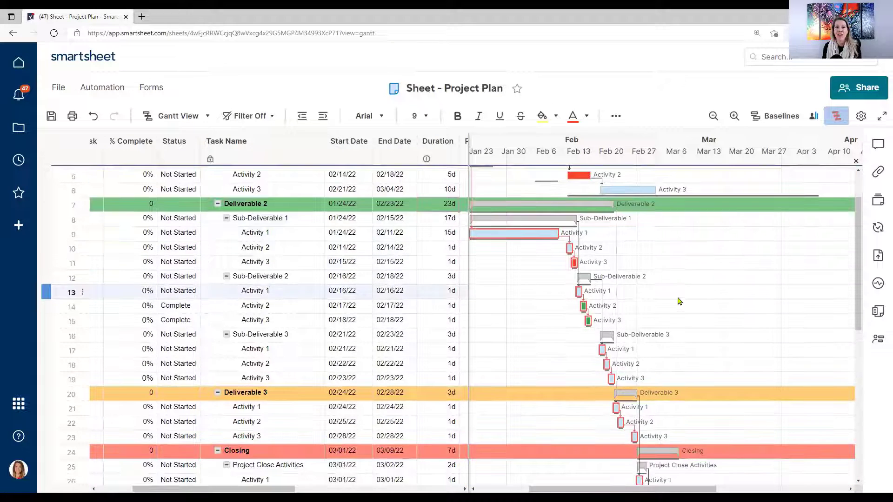
pyautogui.scroll(-2, 703, 333)
pyautogui.scroll(-2, 706, 331)
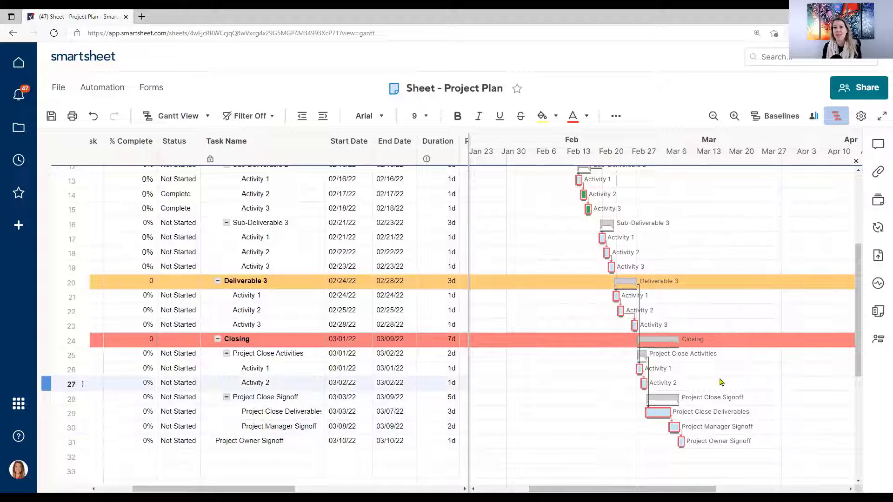
pyautogui.scroll(-2, 725, 428)
pyautogui.scroll(3, 721, 382)
pyautogui.scroll(5, 720, 383)
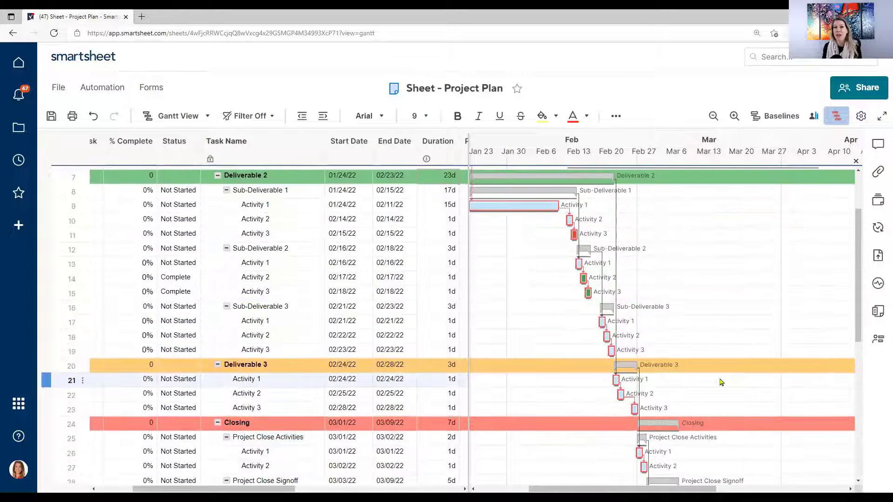